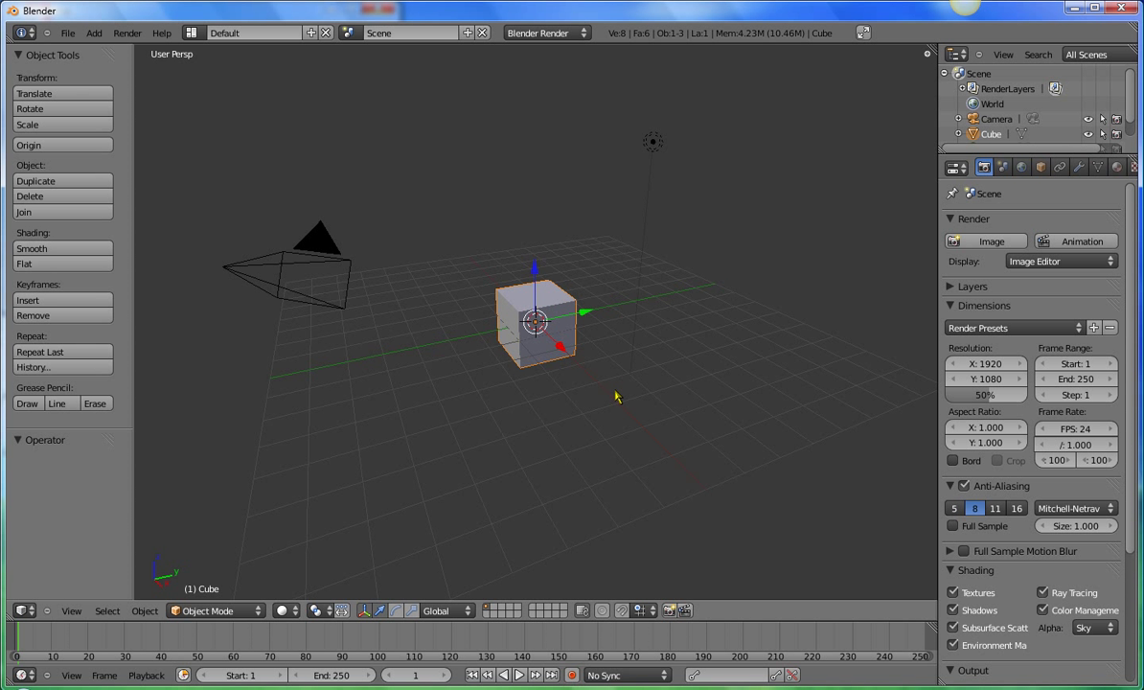
Step: Switch the viewport to Top view (Numpad 7) to look straight down on the cube
{"action": "key", "text": "KP_7"}
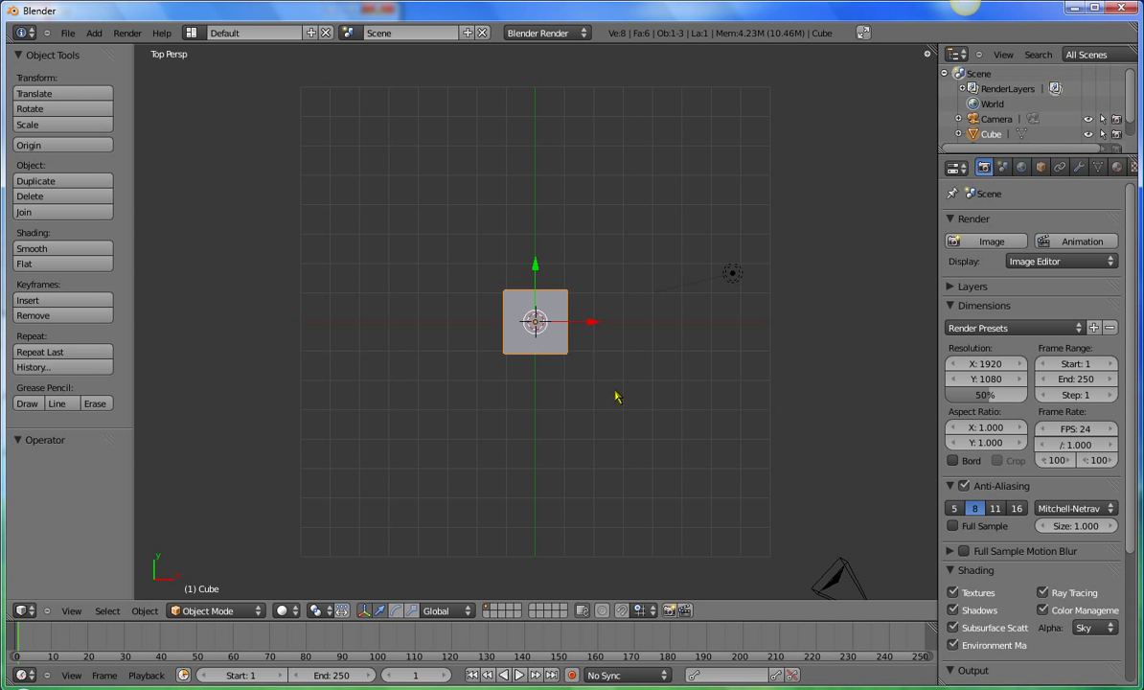
Step: Make the top view orthographic and scrub the timeline, ending back at frame 1
{"action": "key", "text": "KP_5"}
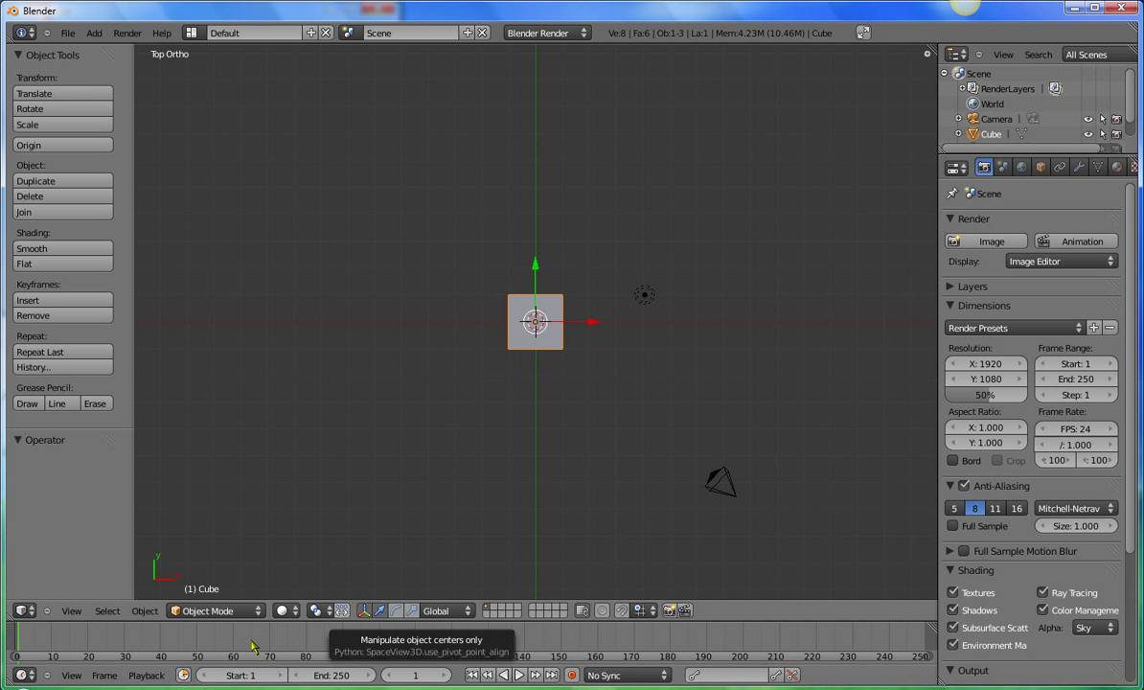
{"action": "left_click", "coordinate": [29, 649]}
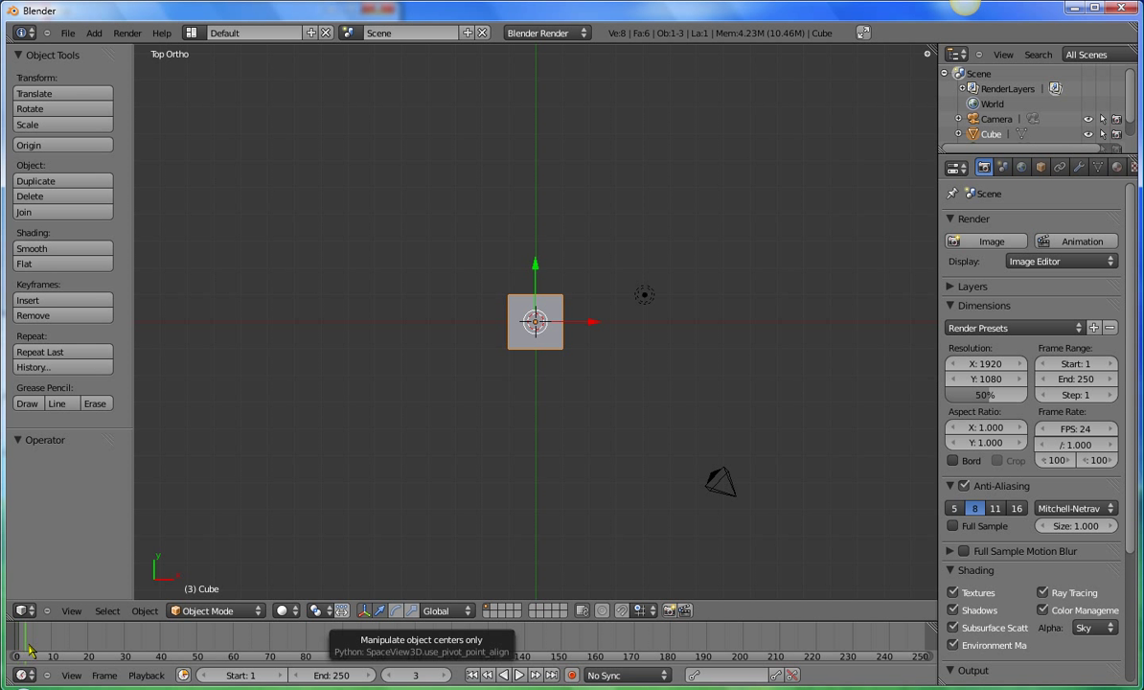
{"action": "left_click", "coordinate": [156, 649]}
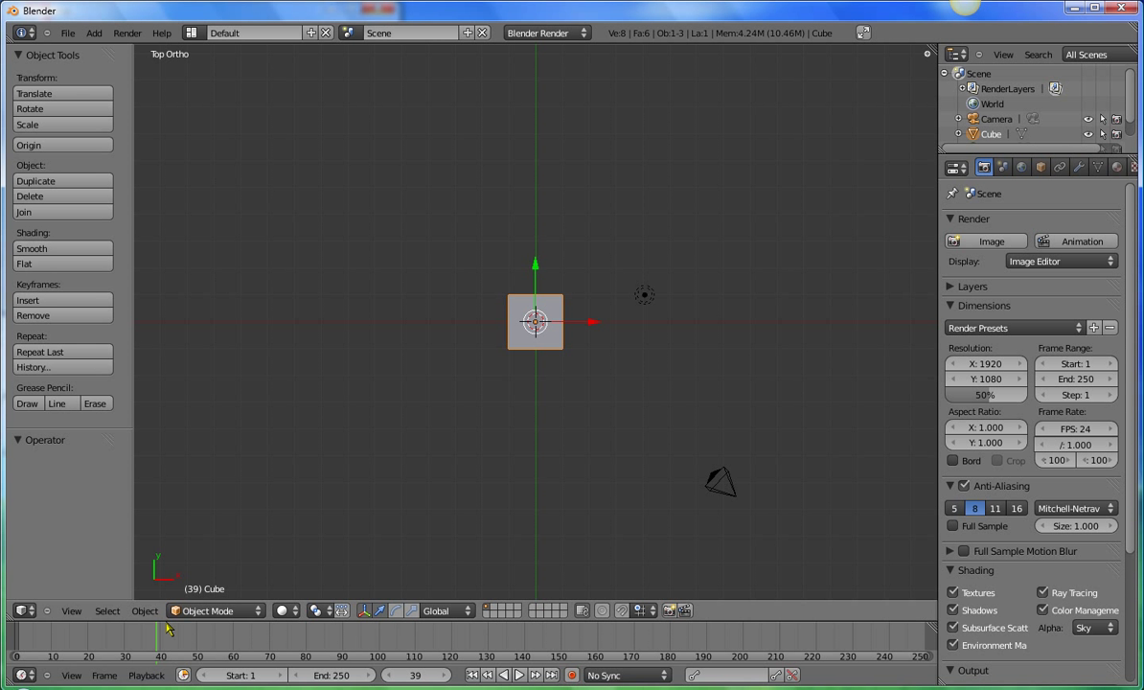
{"action": "mouse_move", "coordinate": [156, 641]}
{"action": "left_mouse_down"}
{"action": "mouse_move", "coordinate": [12, 647]}
{"action": "mouse_move", "coordinate": [57, 651]}
{"action": "mouse_move", "coordinate": [19, 655]}
{"action": "left_mouse_up"}
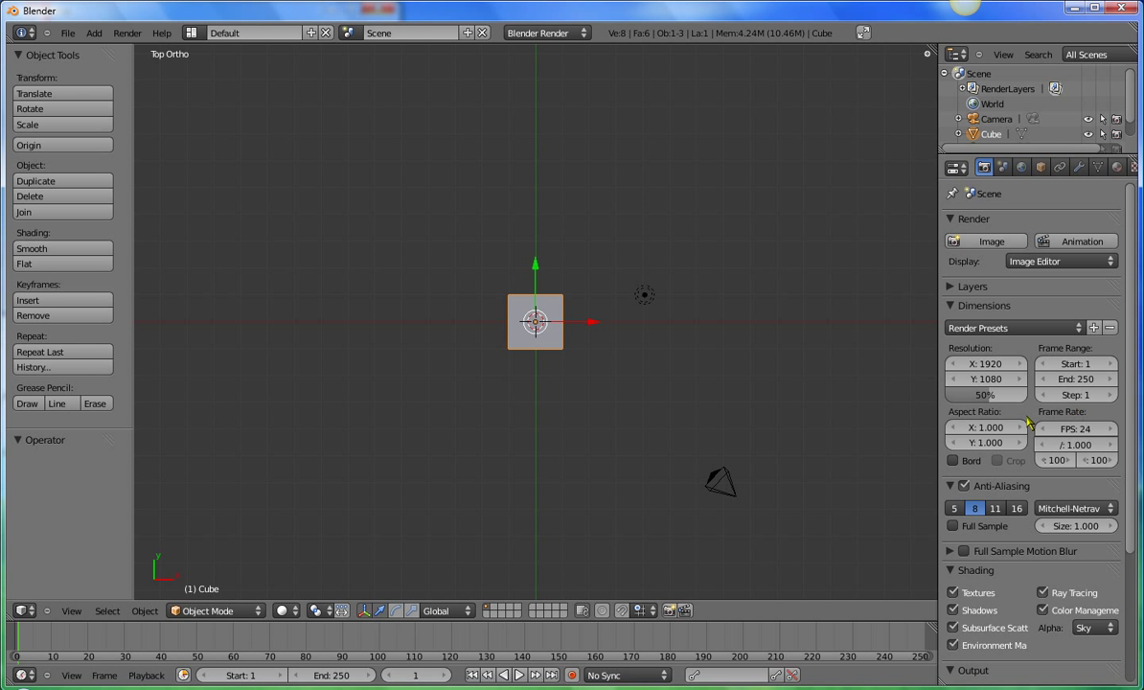
{"action": "left_click", "coordinate": [1081, 429]}
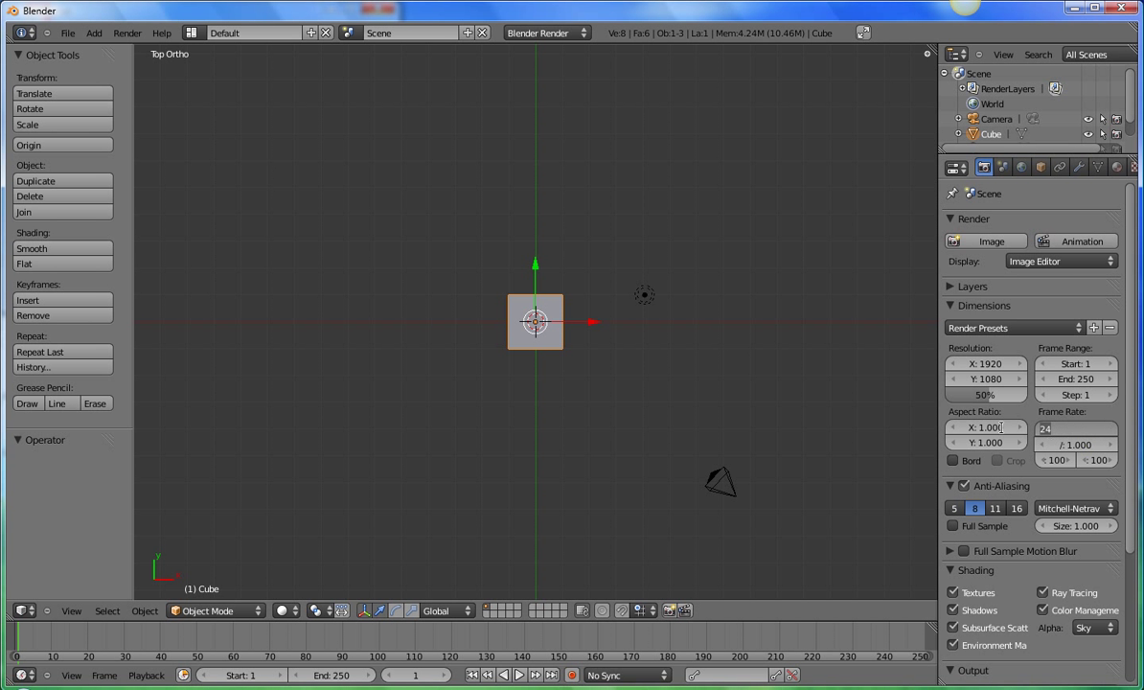
{"action": "left_click", "coordinate": [1072, 376]}
{"action": "left_click", "coordinate": [1072, 377]}
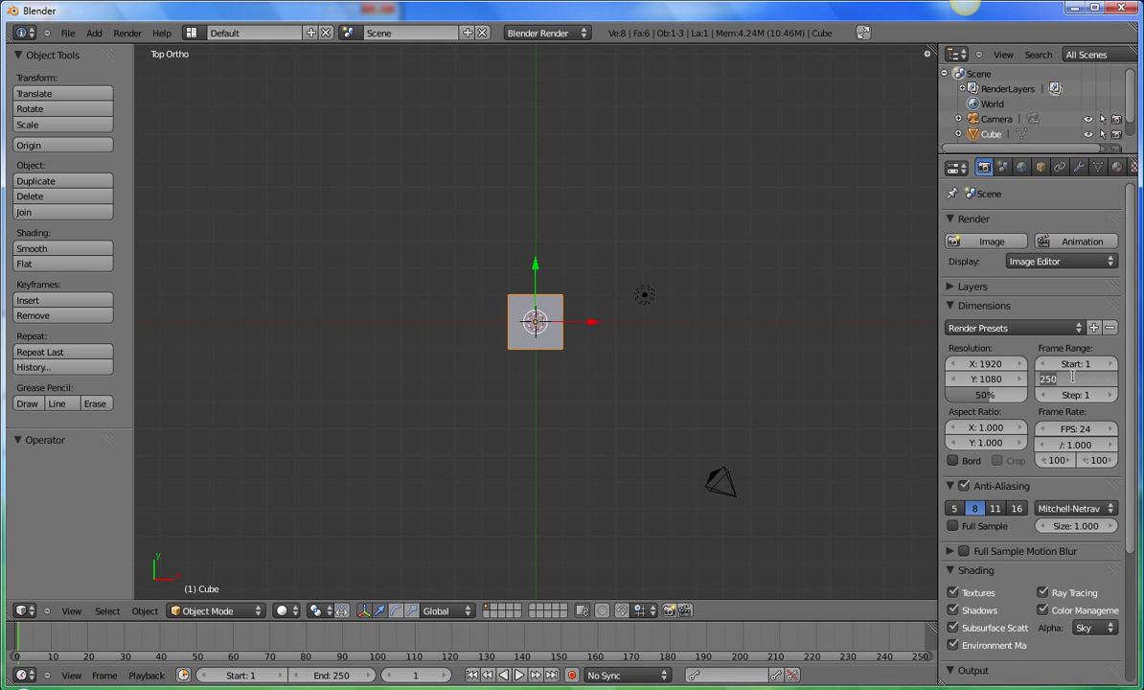
{"action": "key", "text": "Return"}
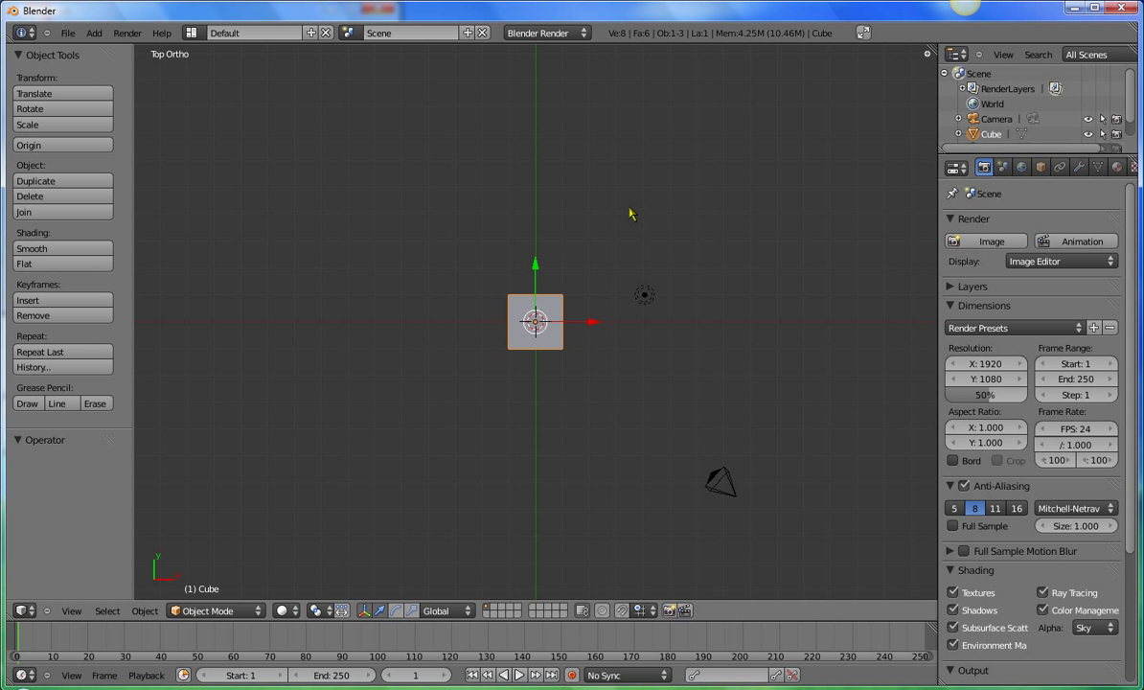
Step: Insert a LocRotScale keyframe for the cube at frame 1 and advance the playhead to frame 24
{"action": "key", "text": "i"}
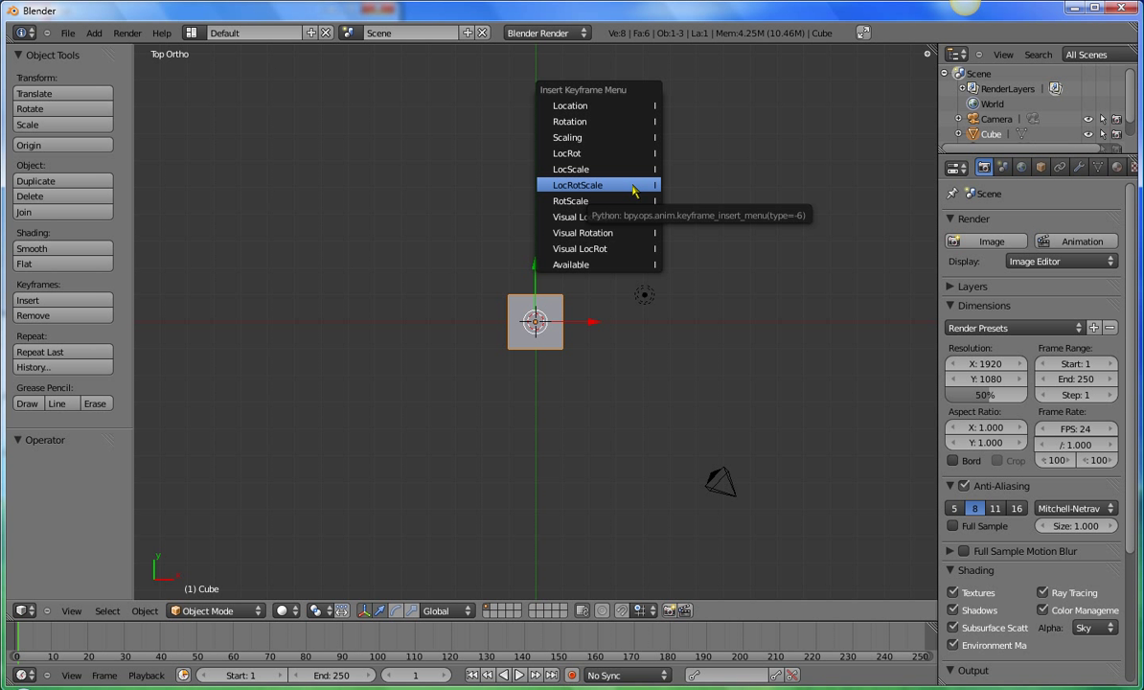
{"action": "left_click", "coordinate": [633, 188]}
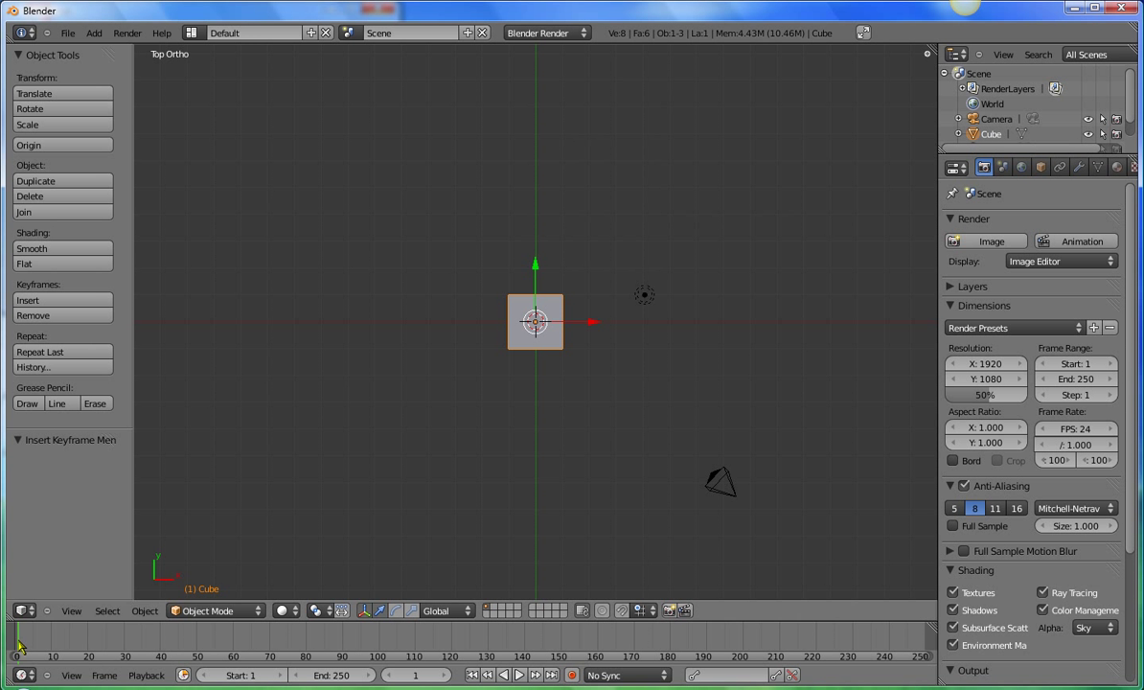
{"action": "left_click_drag", "start_coordinate": [19, 647], "coordinate": [104, 652]}
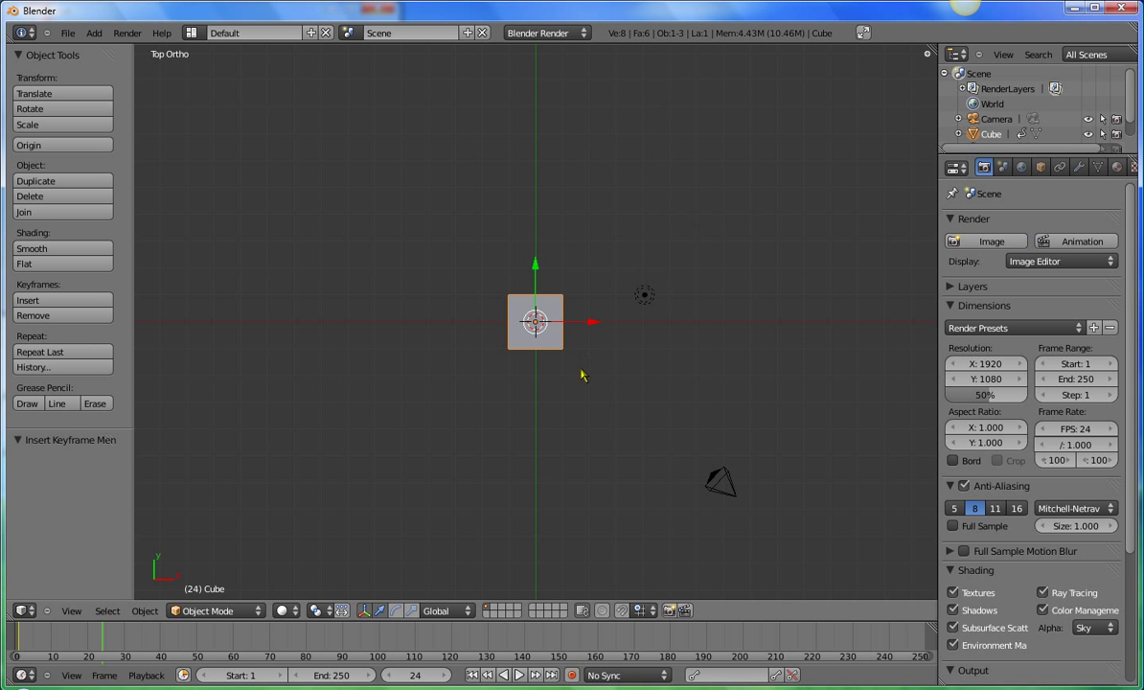
Step: Move the cube up-right, rotate it about 49°, scale it to 2.059, and key LocRotScale at frame 24
{"action": "key", "text": "g"}
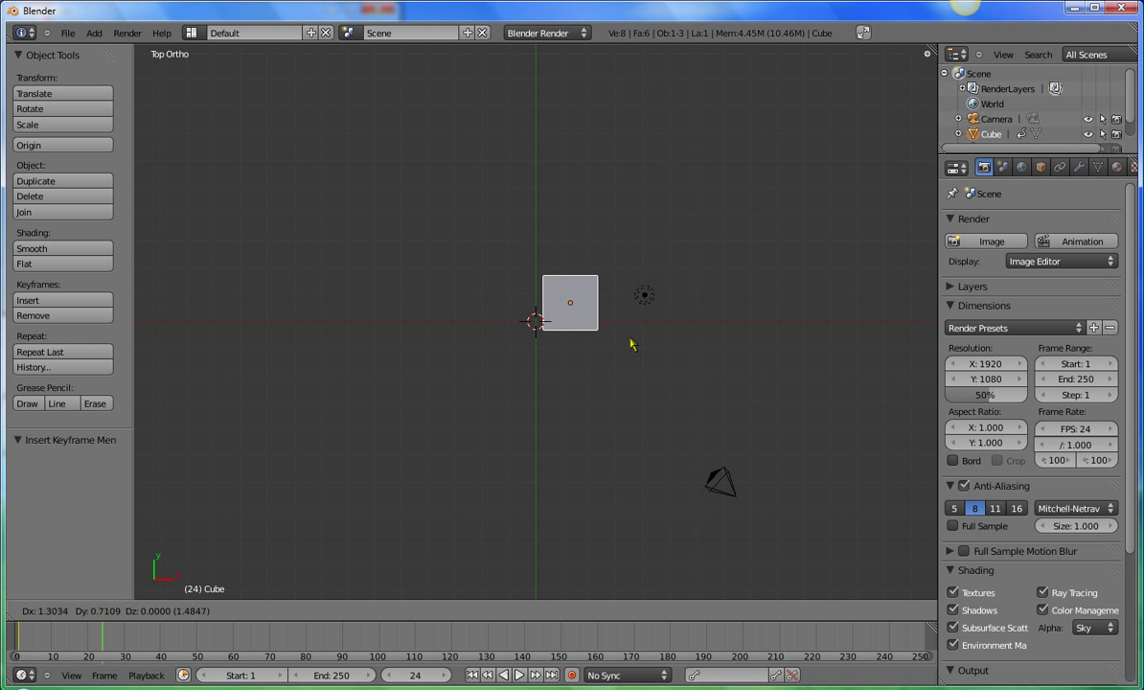
{"action": "left_click", "coordinate": [826, 172]}
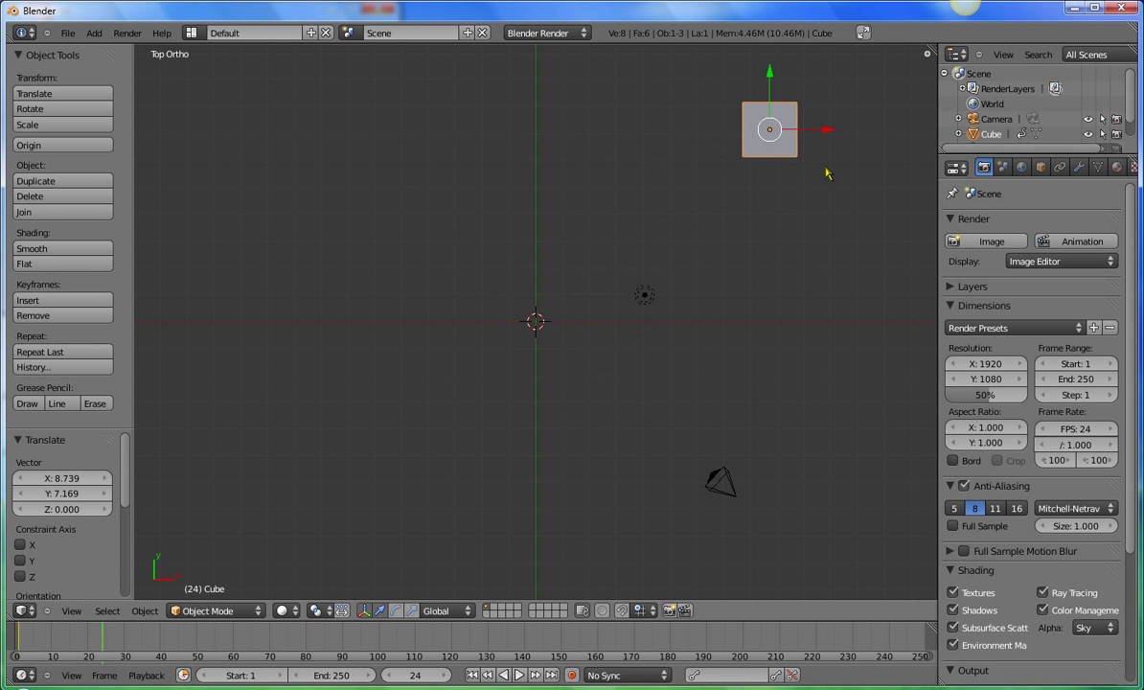
{"action": "key", "text": "r"}
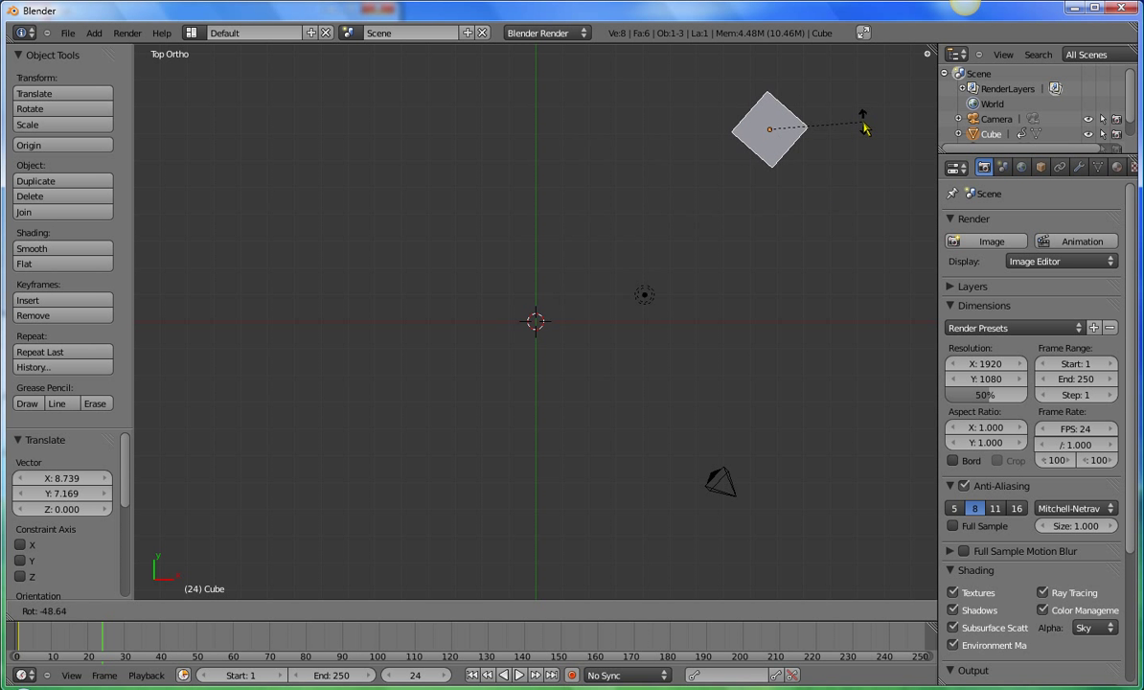
{"action": "left_click", "coordinate": [808, 121]}
{"action": "key", "text": "s"}
{"action": "left_click", "coordinate": [824, 350]}
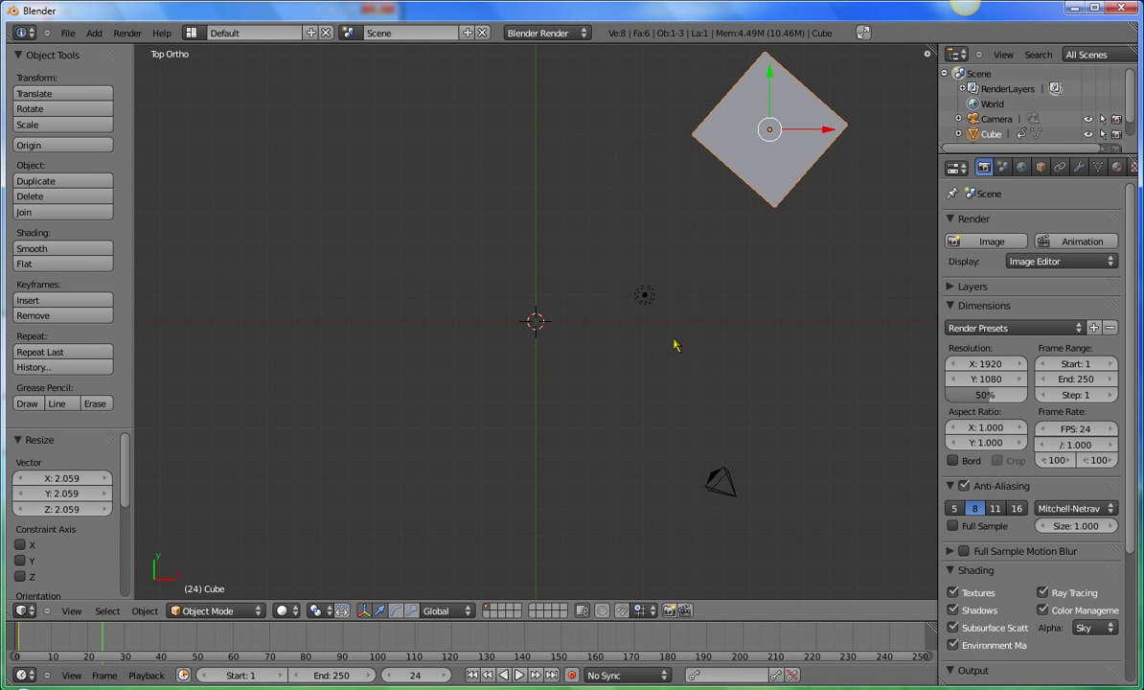
{"action": "key", "text": "i"}
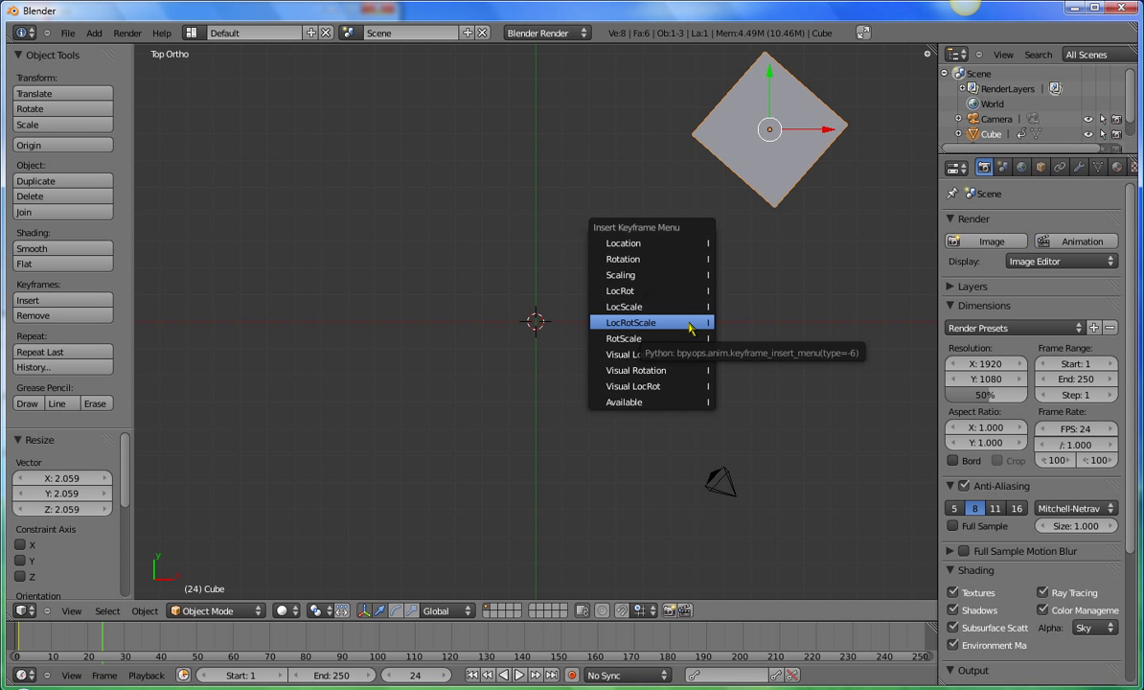
{"action": "left_click", "coordinate": [689, 326]}
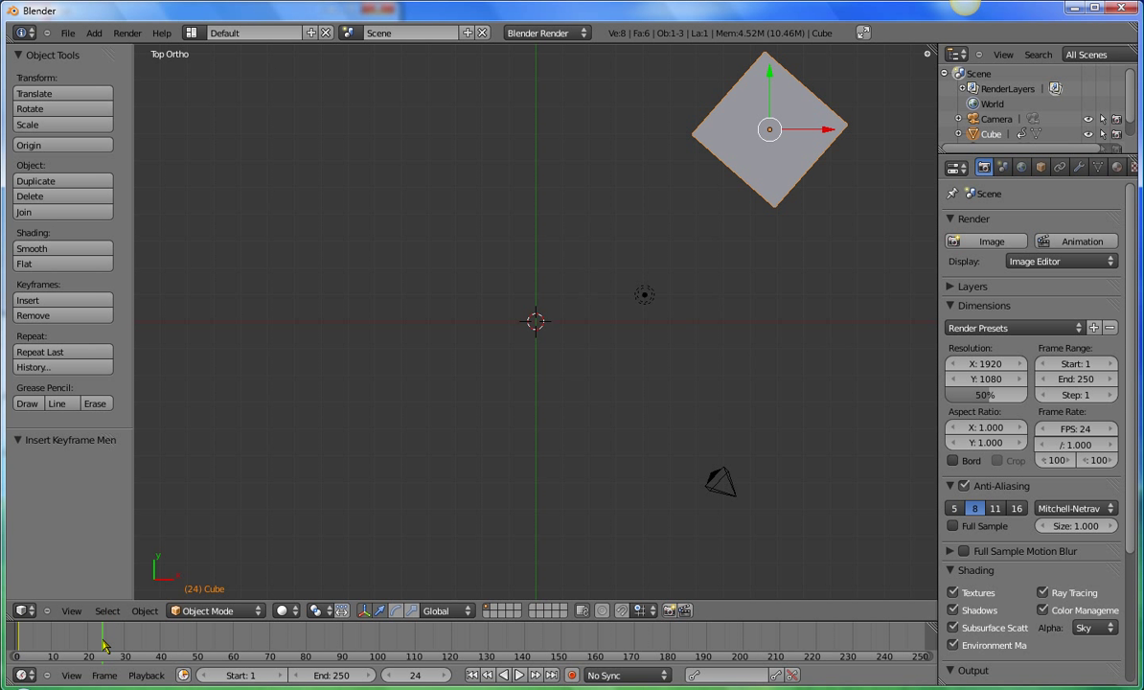
Step: Scrub between frames 0 and 24 to preview the first move, then go to frame 40
{"action": "left_click_drag", "start_coordinate": [103, 646], "coordinate": [12, 647]}
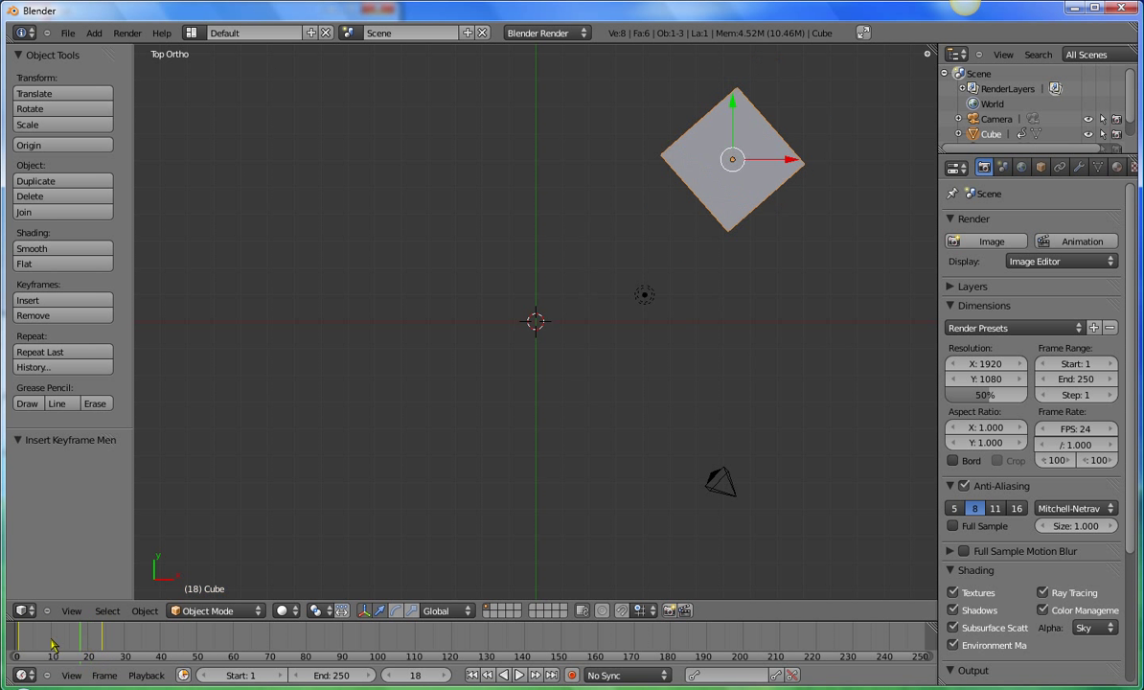
{"action": "mouse_move", "coordinate": [11, 646]}
{"action": "left_mouse_down"}
{"action": "mouse_move", "coordinate": [101, 656]}
{"action": "mouse_move", "coordinate": [17, 659]}
{"action": "mouse_move", "coordinate": [101, 663]}
{"action": "left_mouse_up"}
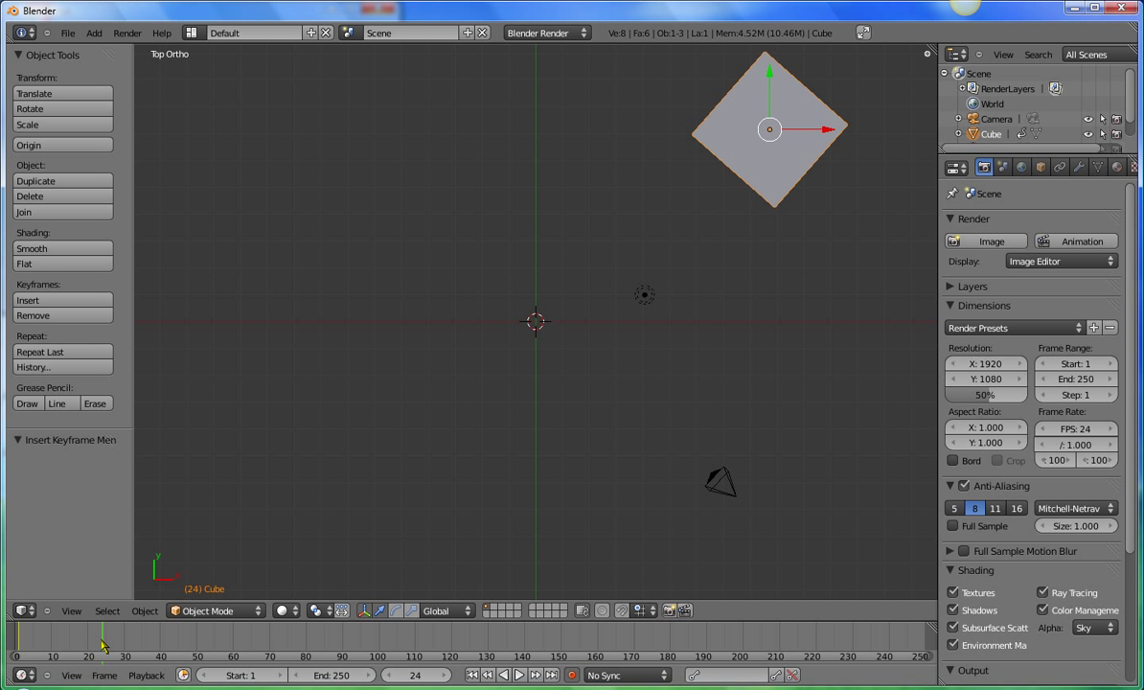
{"action": "left_click_drag", "start_coordinate": [103, 645], "coordinate": [162, 661]}
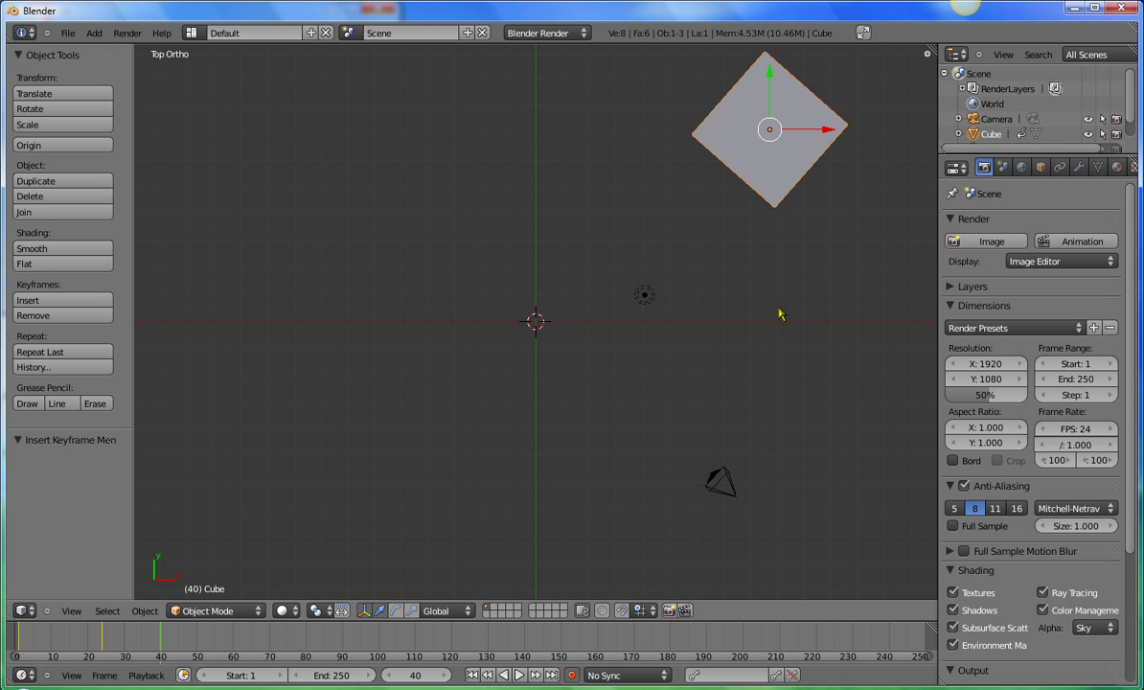
Step: Move the cube to the lower centre, rotate it about 51°, shrink it to 0.402, then go to frame 60
{"action": "key", "text": "g"}
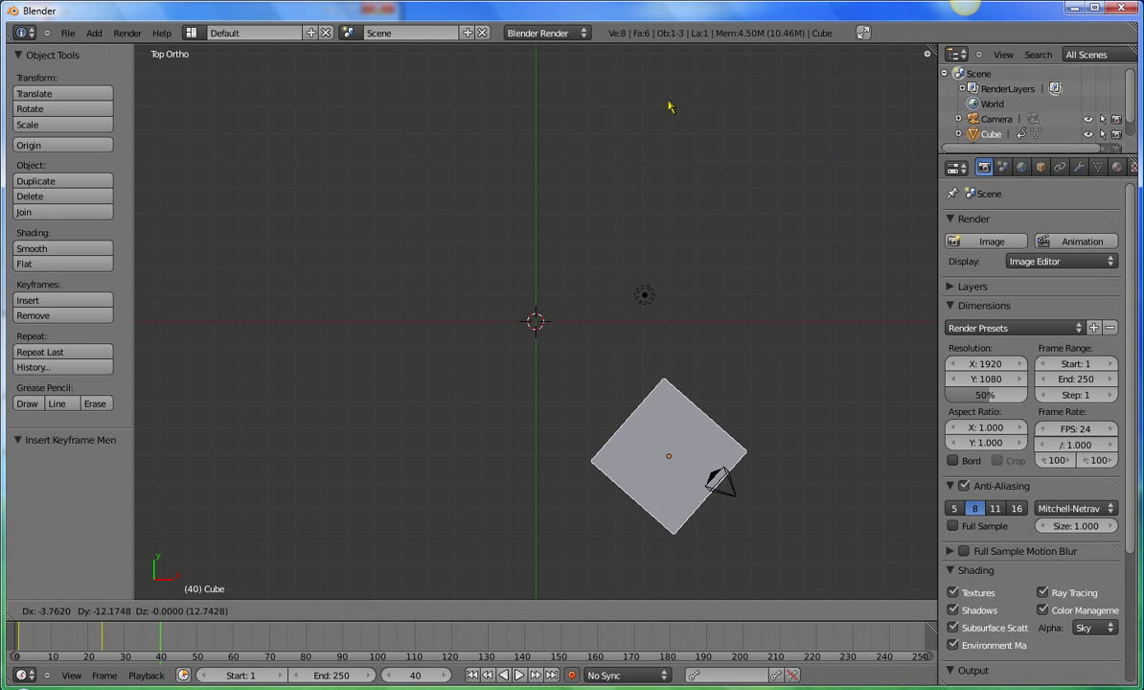
{"action": "left_click", "coordinate": [568, 141]}
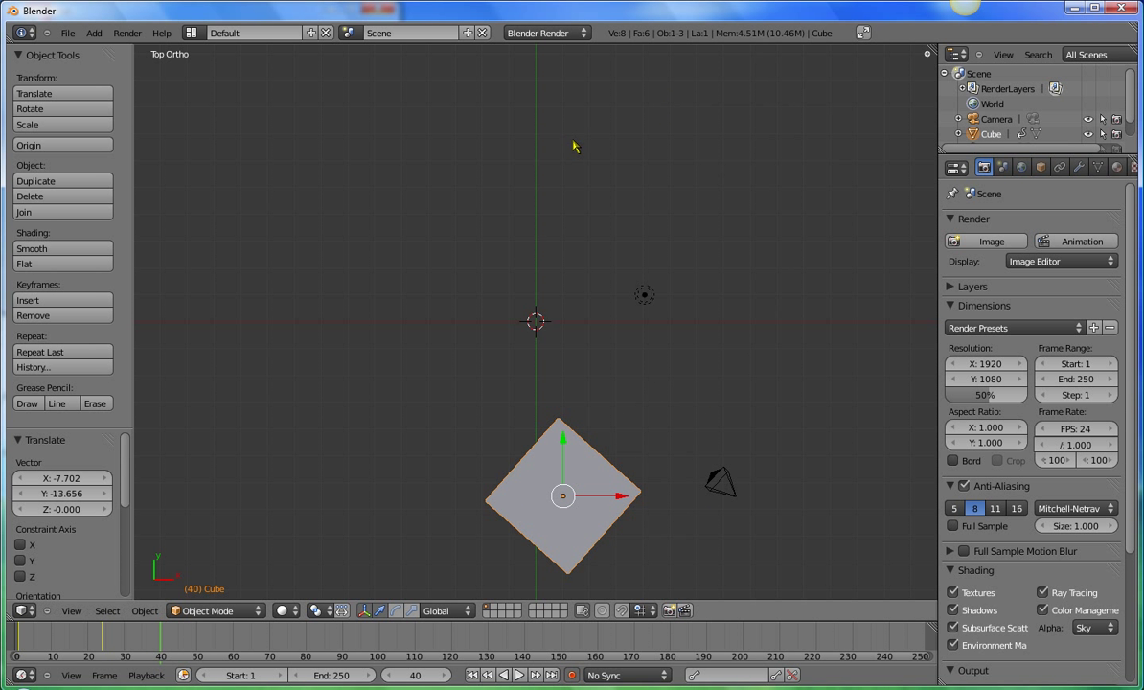
{"action": "key", "text": "r"}
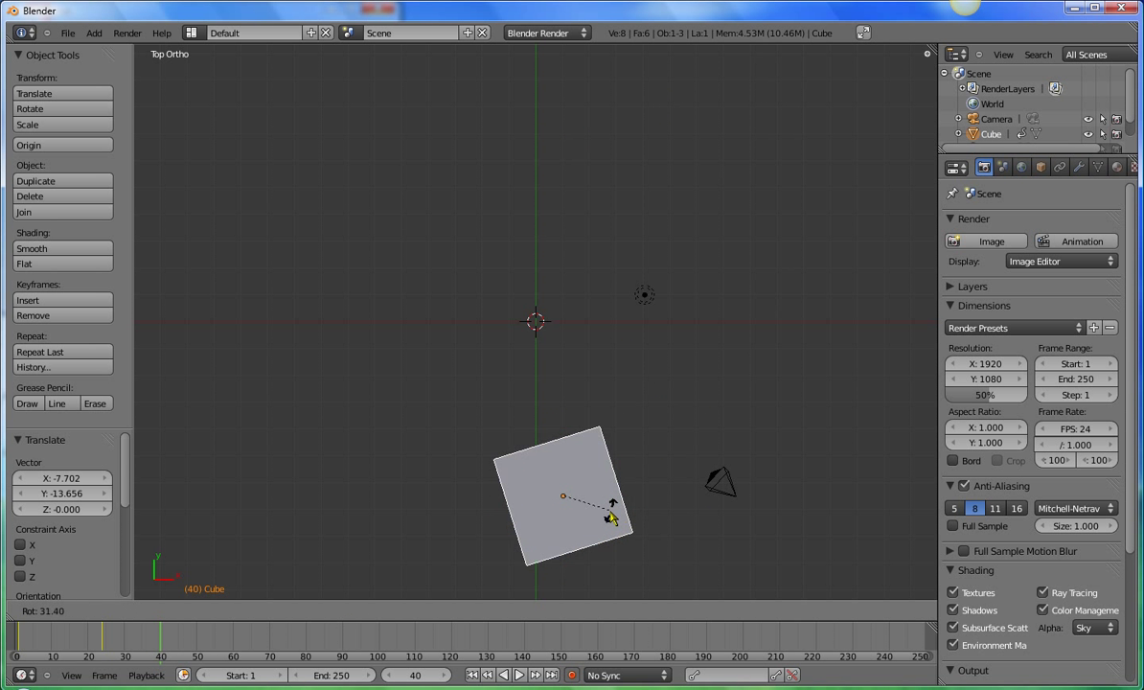
{"action": "left_click", "coordinate": [609, 530]}
{"action": "key", "text": "s"}
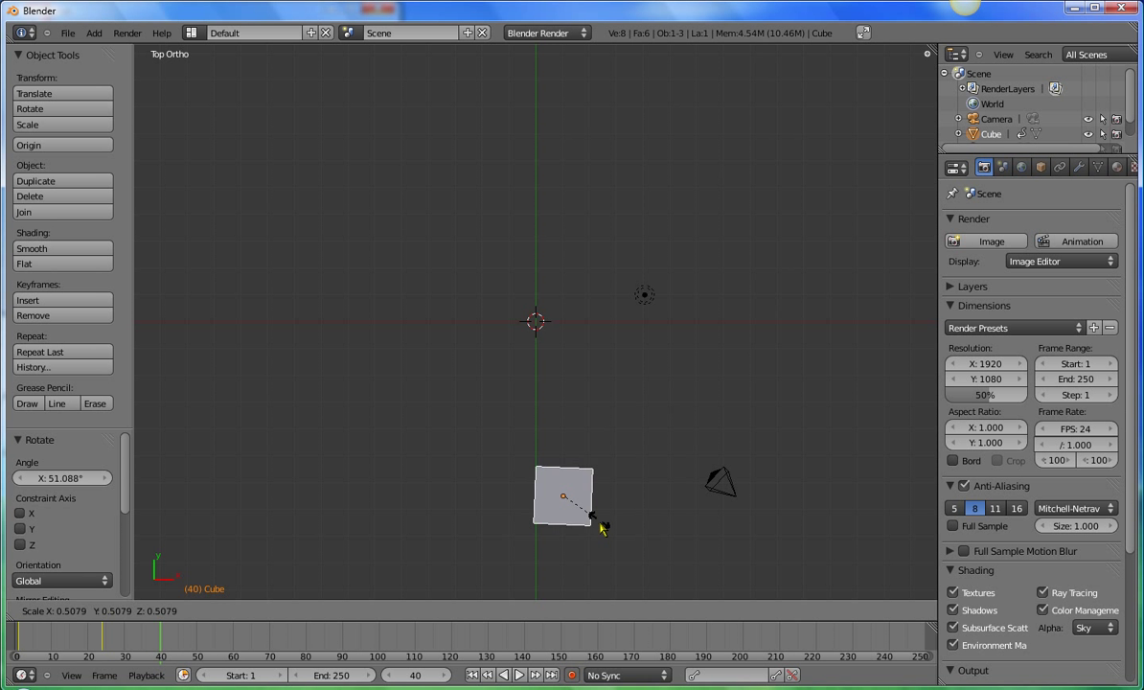
{"action": "left_click", "coordinate": [591, 518]}
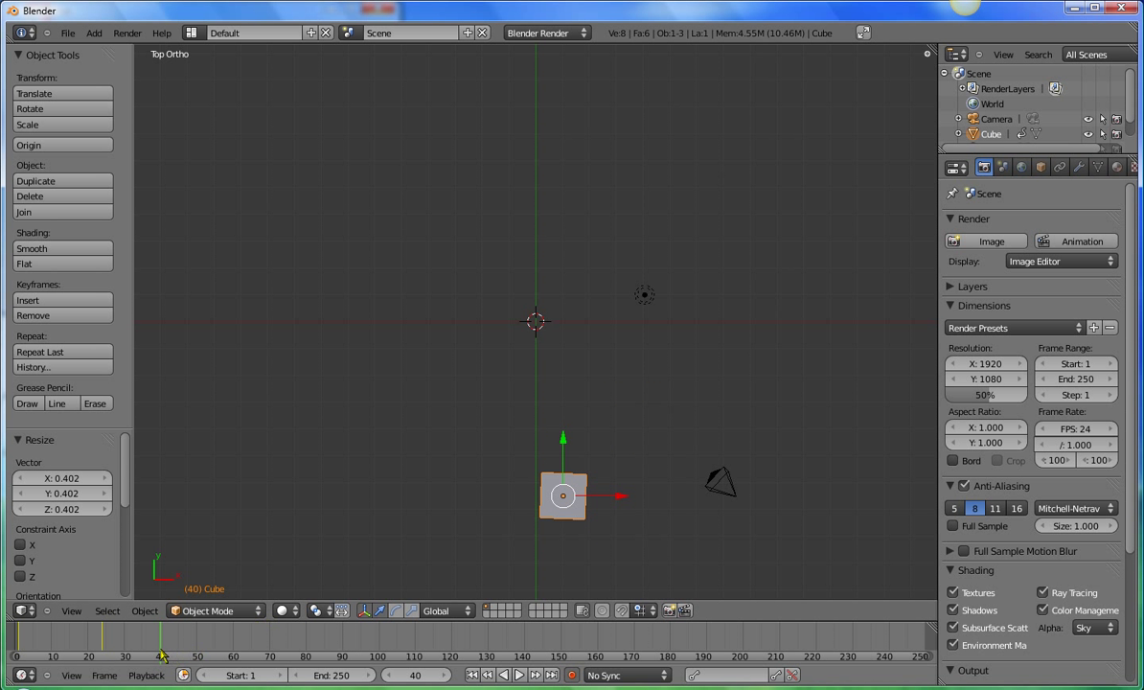
{"action": "left_click_drag", "start_coordinate": [163, 652], "coordinate": [223, 657]}
{"action": "key", "text": "Right"}
{"action": "key", "text": "Right"}
{"action": "key", "text": "Right"}
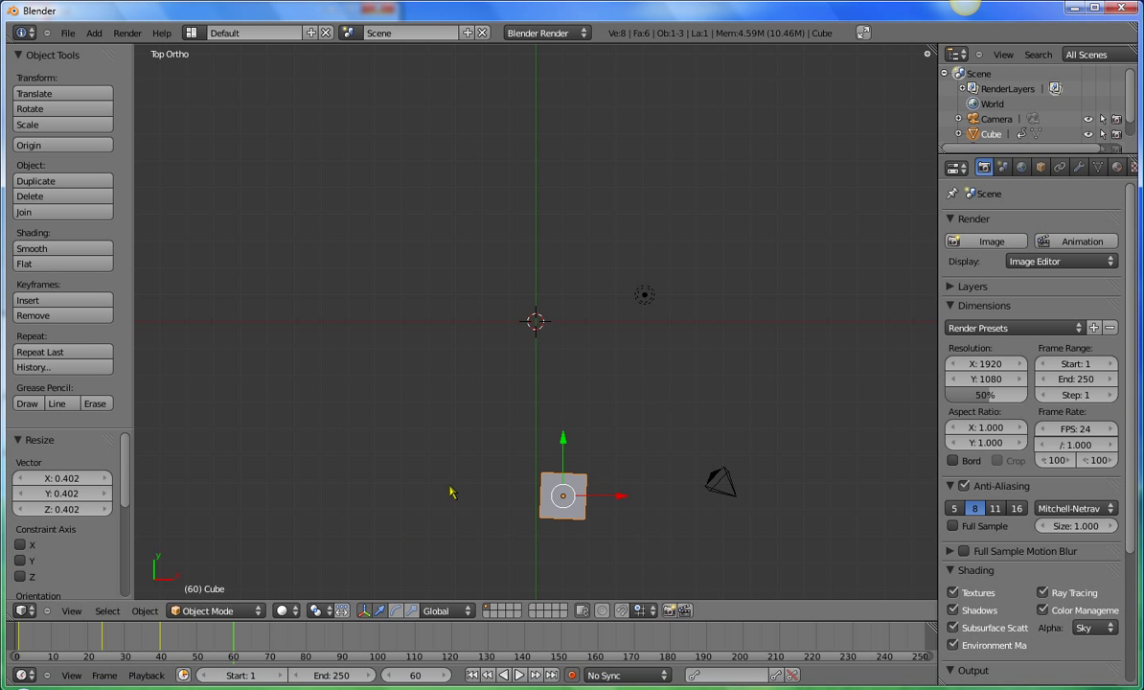
Step: Move the cube to the upper left, rotate it about 76°, enlarge it to 2.826, then scrub back
{"action": "key", "text": "g"}
{"action": "left_click", "coordinate": [240, 353]}
{"action": "key", "text": "r"}
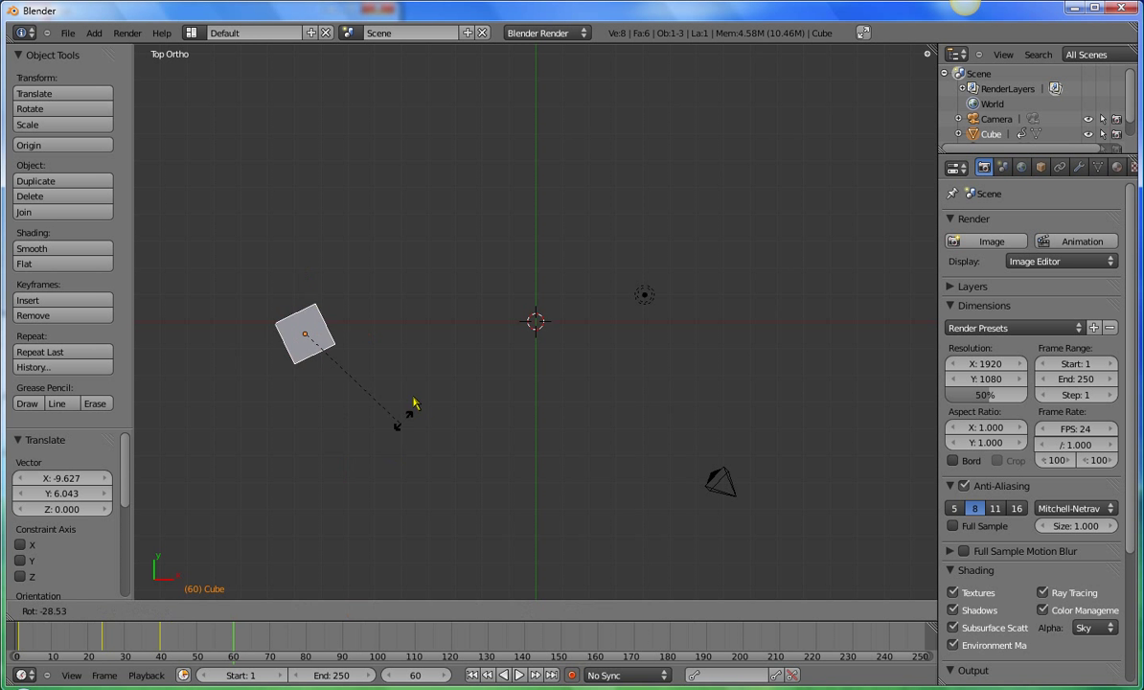
{"action": "left_click", "coordinate": [407, 334]}
{"action": "key", "text": "s"}
{"action": "left_click", "coordinate": [542, 472]}
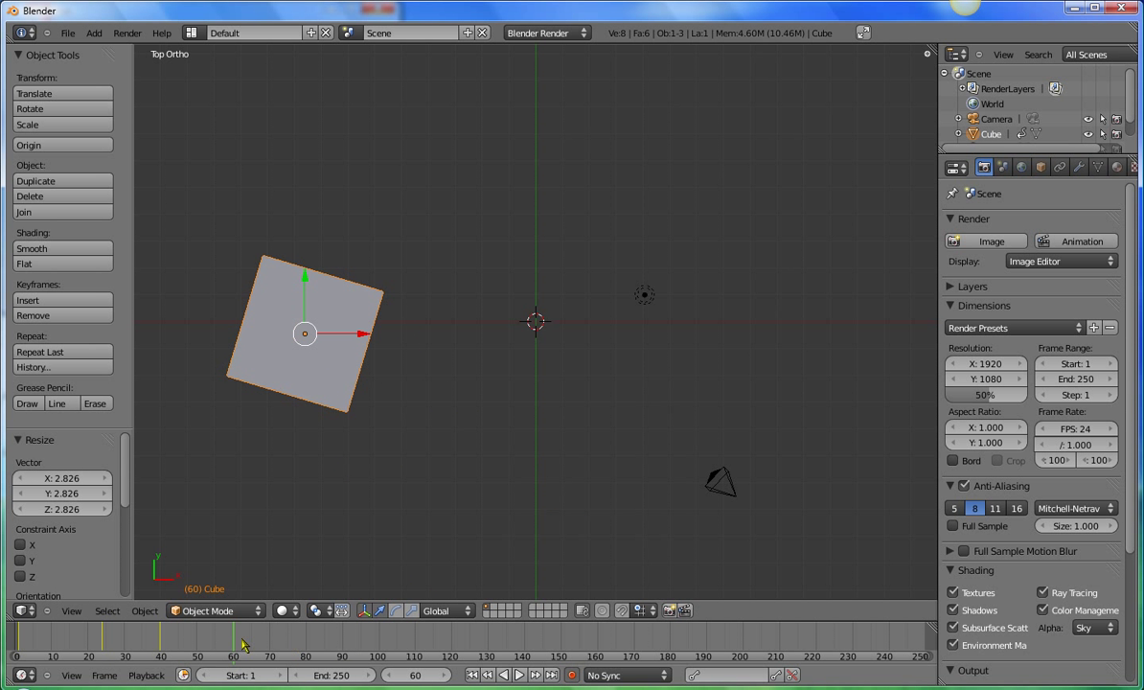
{"action": "mouse_move", "coordinate": [233, 645]}
{"action": "left_mouse_down"}
{"action": "mouse_move", "coordinate": [31, 645]}
{"action": "mouse_move", "coordinate": [13, 648]}
{"action": "mouse_move", "coordinate": [216, 664]}
{"action": "mouse_move", "coordinate": [20, 671]}
{"action": "left_mouse_up"}
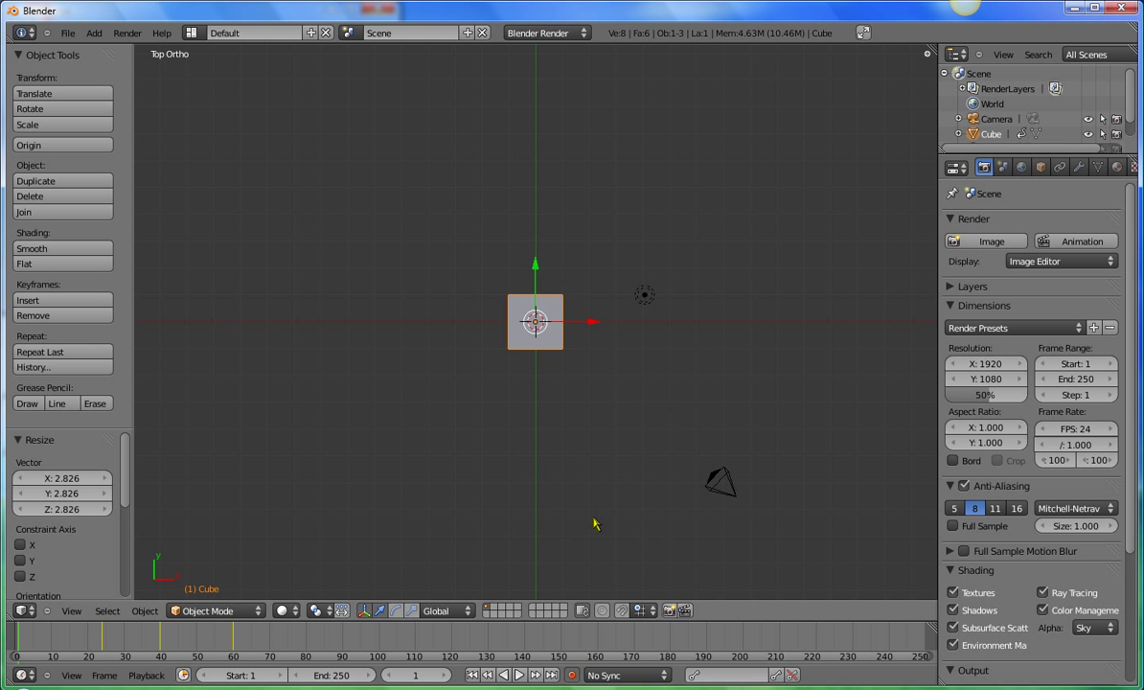
Step: Orbit to an angled view of the scene and scrub the playhead back to frame 1
{"action": "mouse_move", "coordinate": [604, 521]}
{"action": "middle_mouse_down"}
{"action": "mouse_move", "coordinate": [738, 220]}
{"action": "mouse_move", "coordinate": [713, 324]}
{"action": "mouse_move", "coordinate": [668, 383]}
{"action": "middle_mouse_up"}
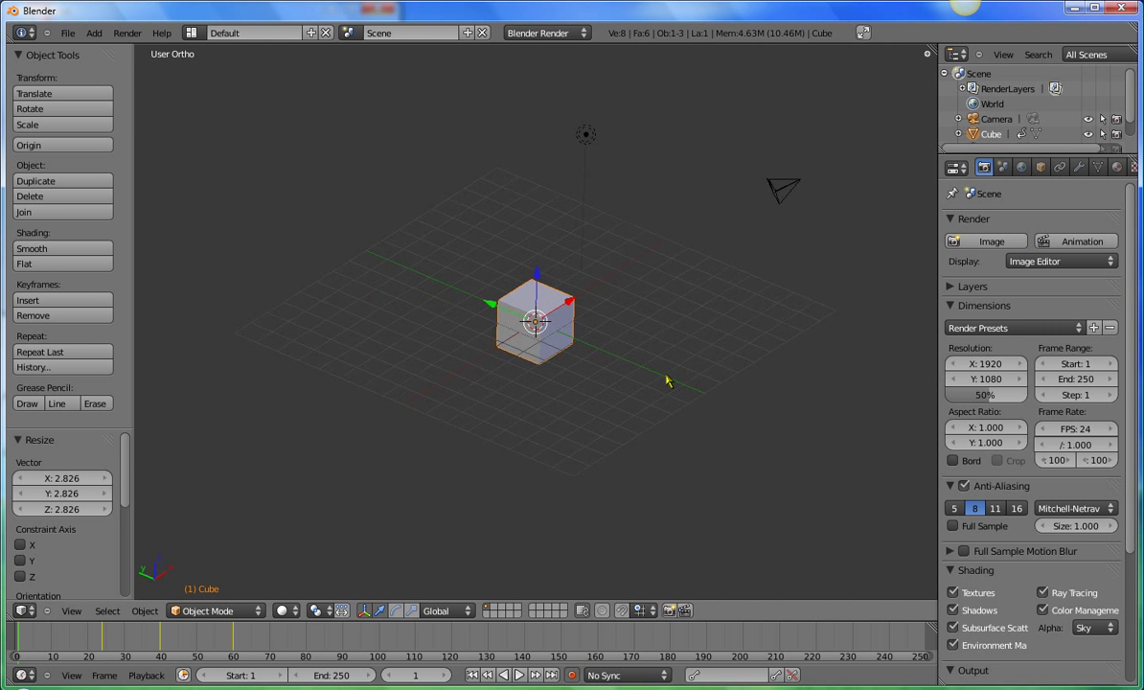
{"action": "mouse_move", "coordinate": [26, 648]}
{"action": "left_mouse_down"}
{"action": "mouse_move", "coordinate": [233, 663]}
{"action": "mouse_move", "coordinate": [18, 658]}
{"action": "left_mouse_up"}
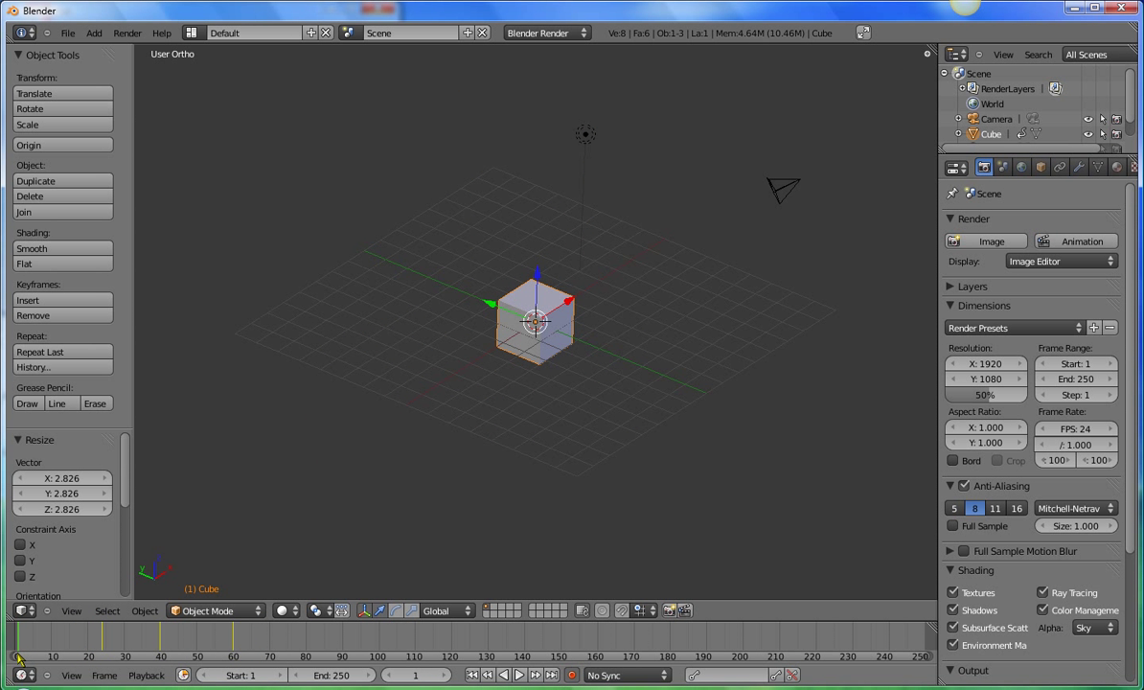